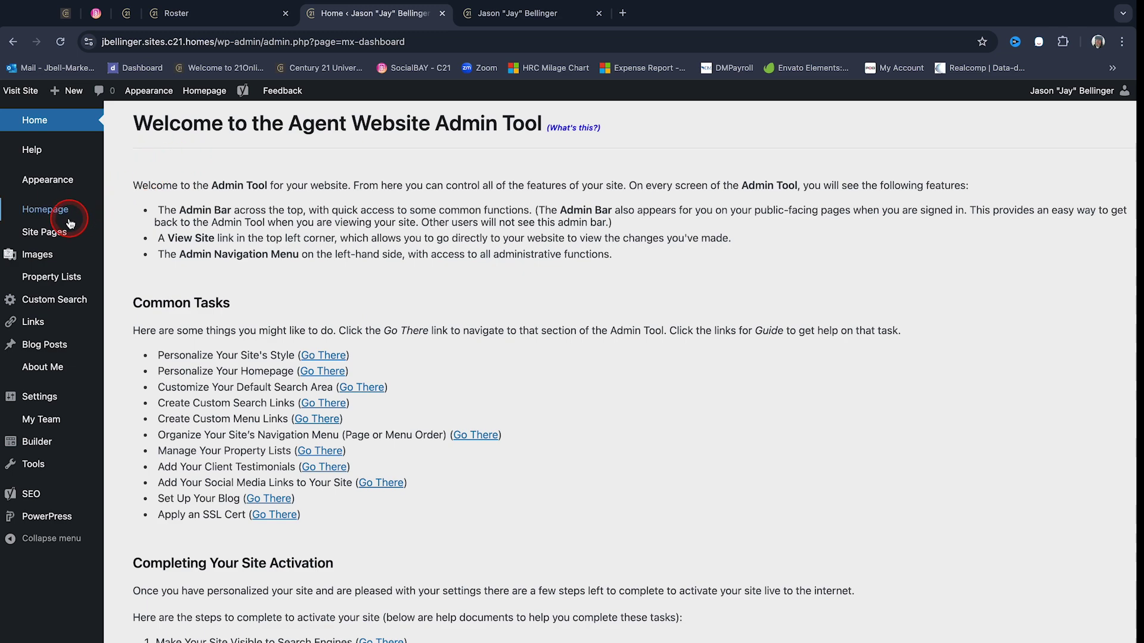
Open the list of all site pages and look through its existing menu items and pages
{"action": "mouse_move", "coordinate": [42, 235]}
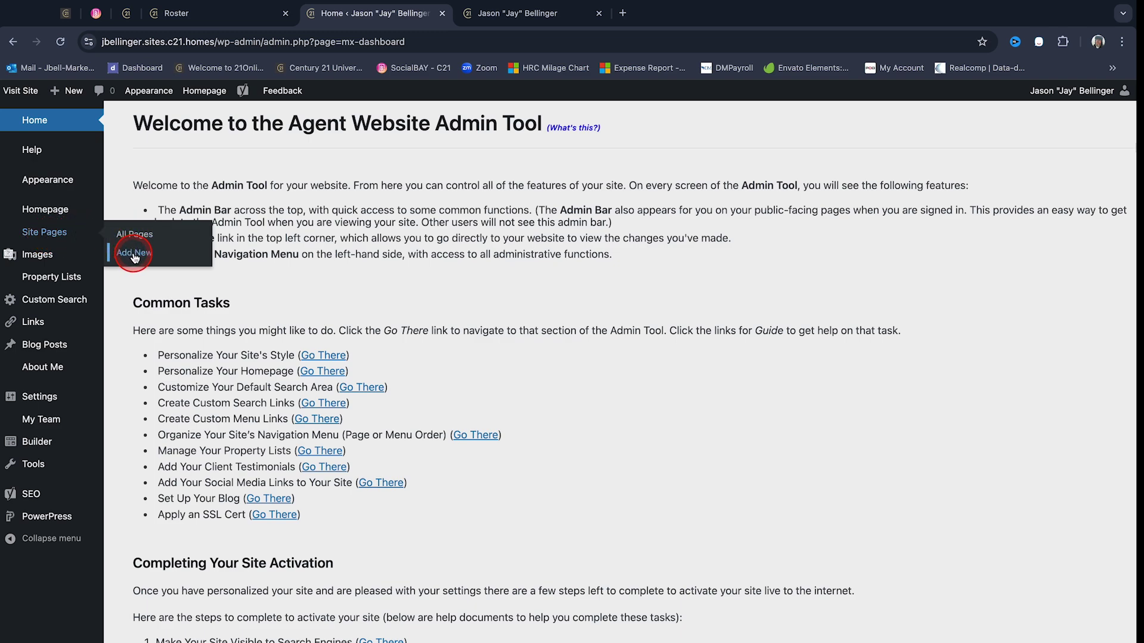
{"action": "left_click", "coordinate": [56, 239]}
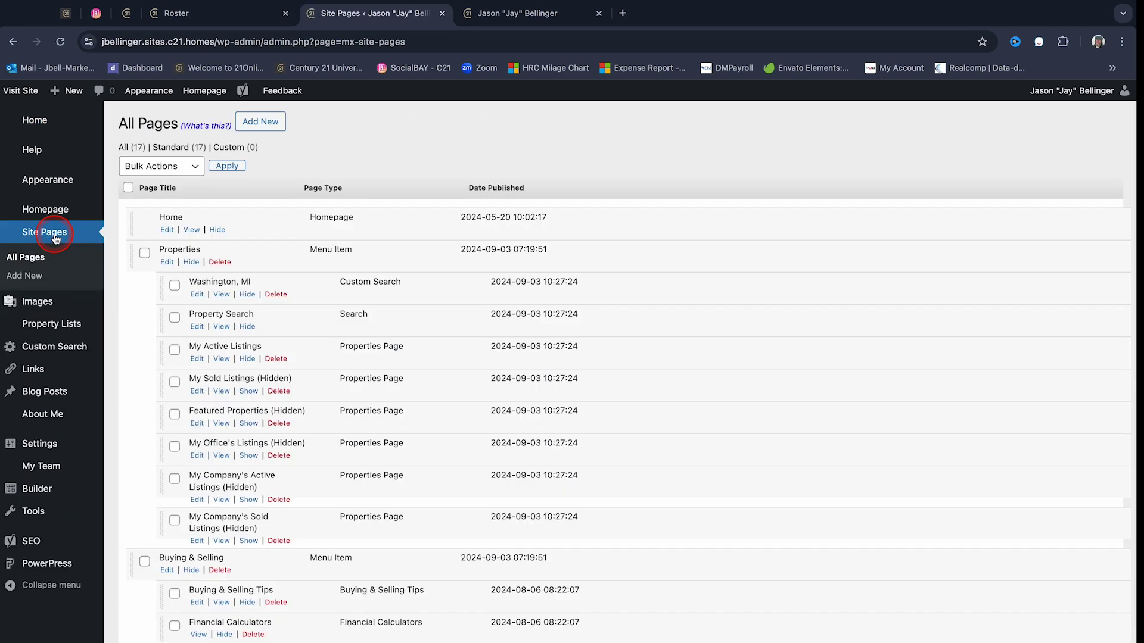
{"action": "scroll", "coordinate": [200, 265], "scroll_direction": "down", "scroll_amount": 3}
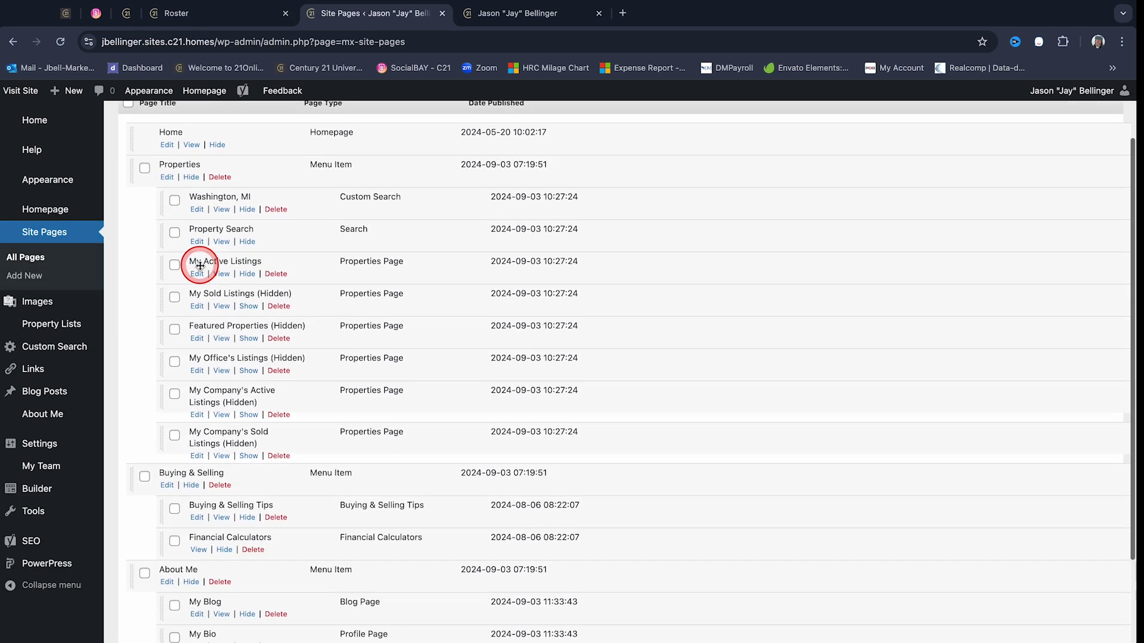
{"action": "scroll", "coordinate": [200, 265], "scroll_direction": "down", "scroll_amount": 8}
{"action": "scroll", "coordinate": [198, 256], "scroll_direction": "up", "scroll_amount": 7}
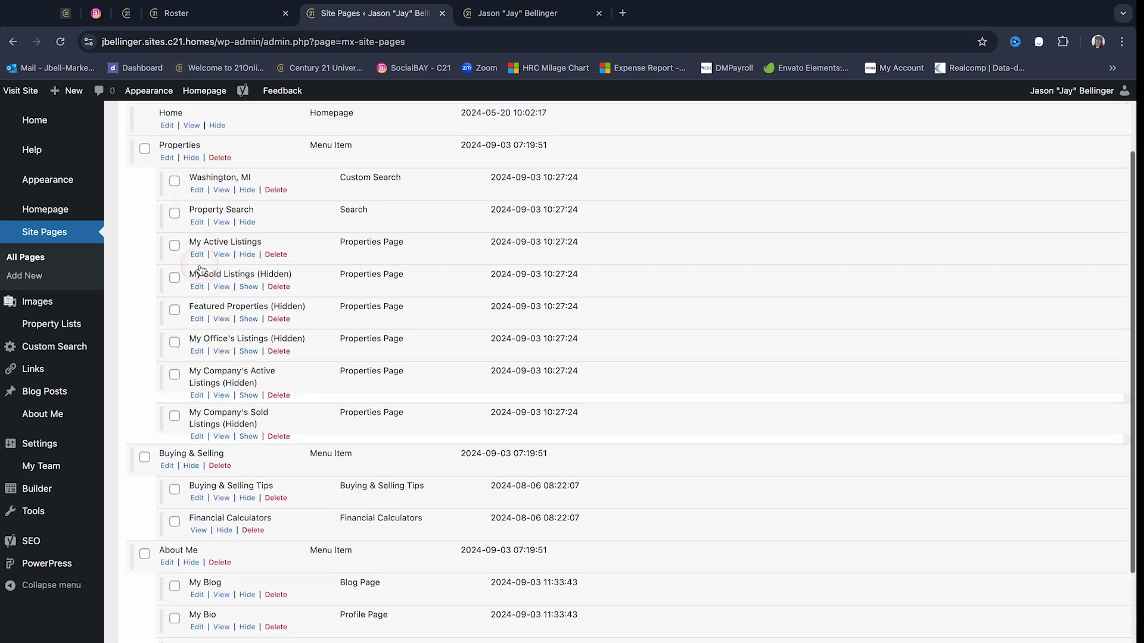
{"action": "scroll", "coordinate": [199, 270], "scroll_direction": "up", "scroll_amount": 4}
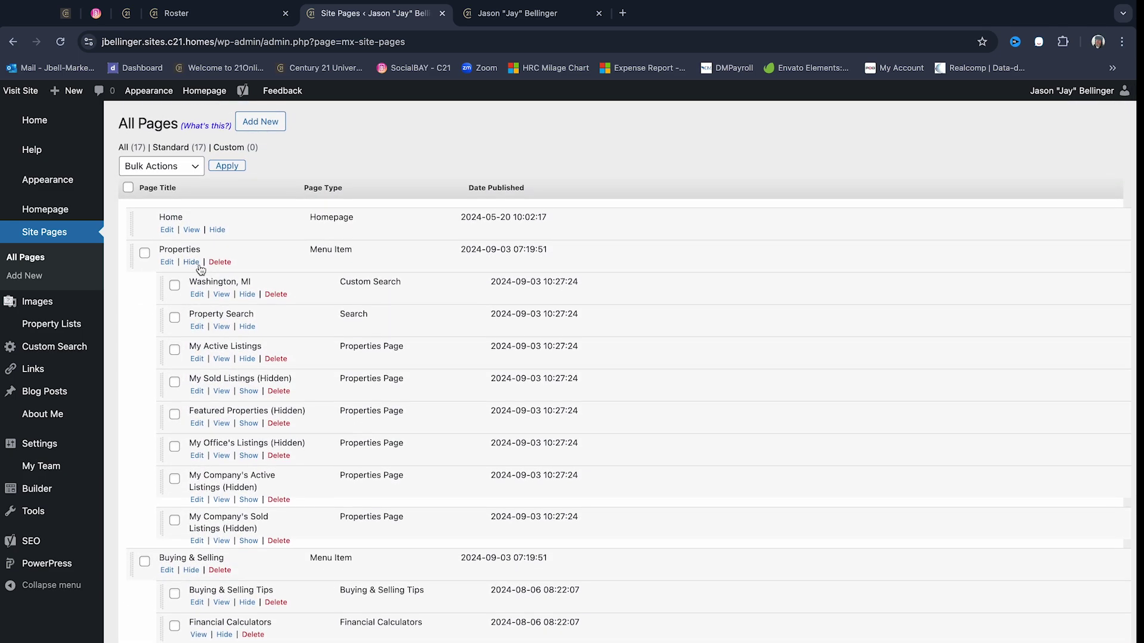
Add a new site page of the Custom Page type
{"action": "left_click", "coordinate": [268, 130]}
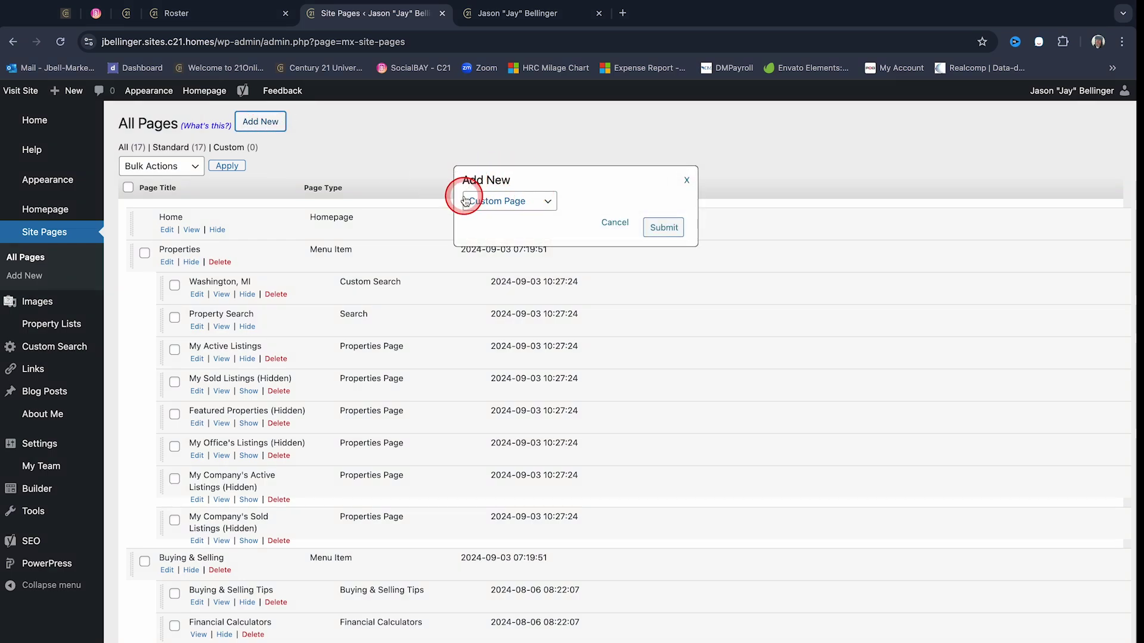
{"action": "left_click", "coordinate": [547, 204]}
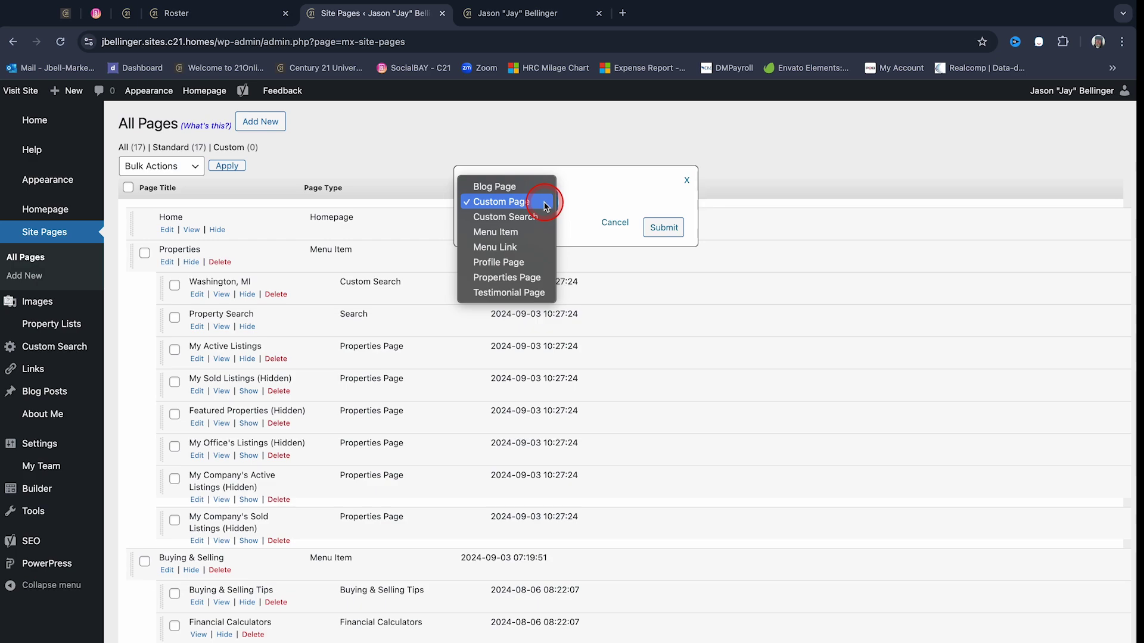
{"action": "left_click", "coordinate": [528, 206]}
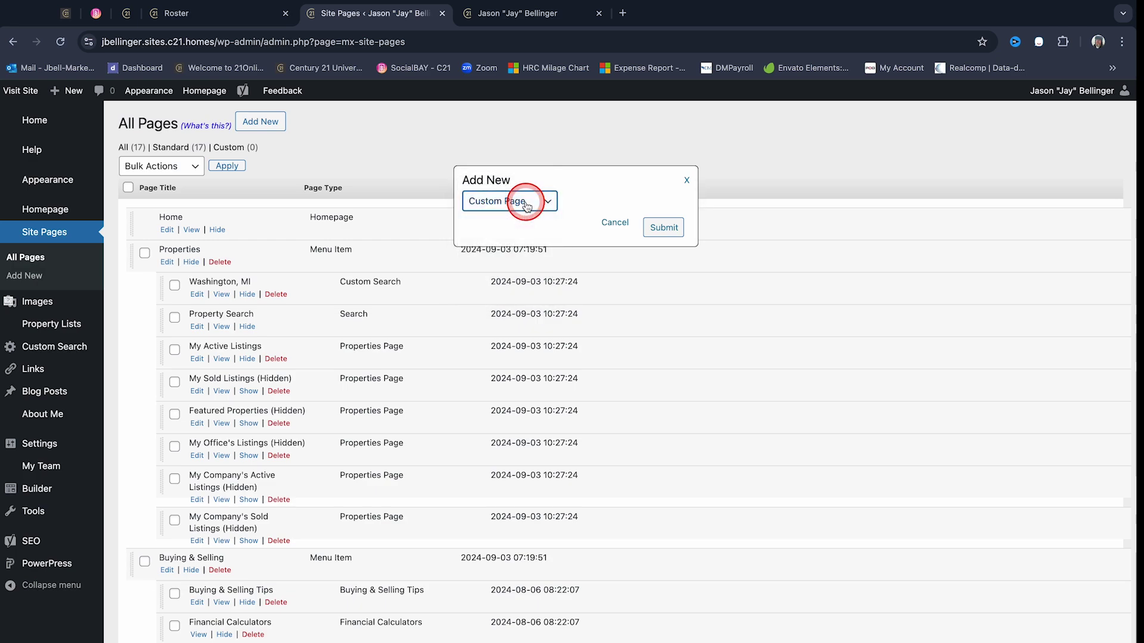
{"action": "left_click", "coordinate": [668, 232]}
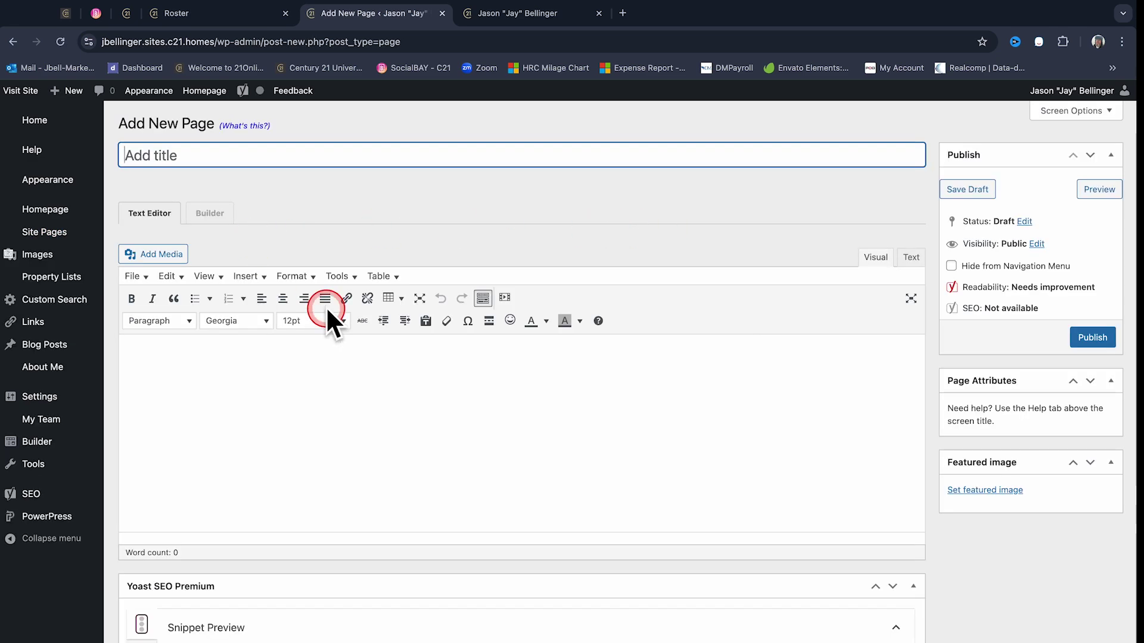
Title the new page "Custom Page" and save it as a draft
{"action": "left_click", "coordinate": [212, 156]}
{"action": "type", "text": "Custom Page"}
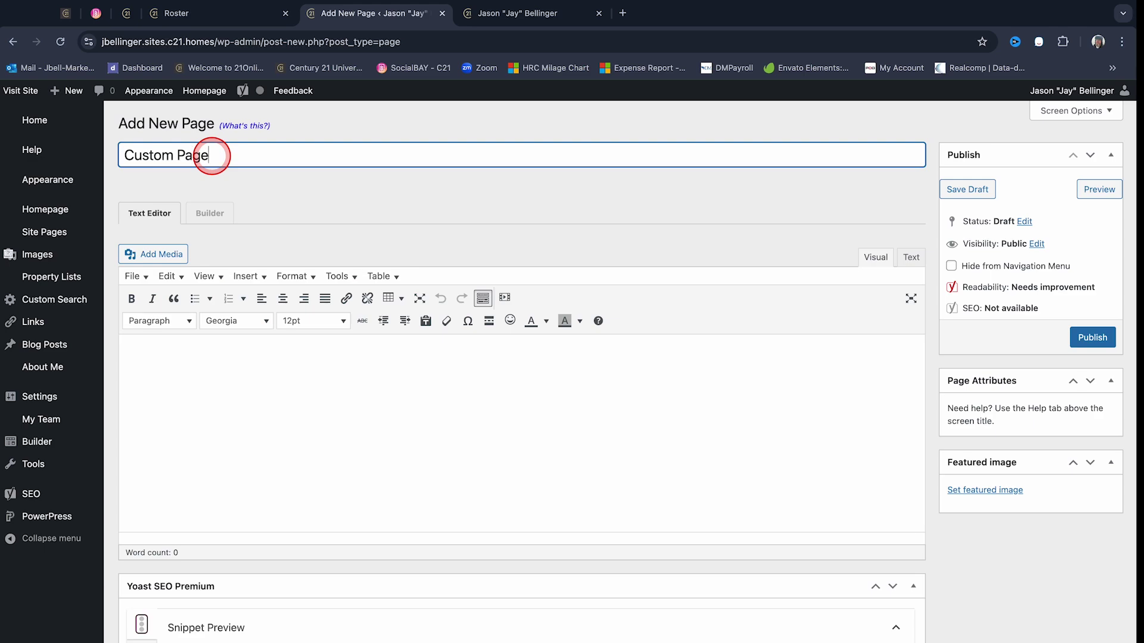
{"action": "left_click", "coordinate": [979, 193]}
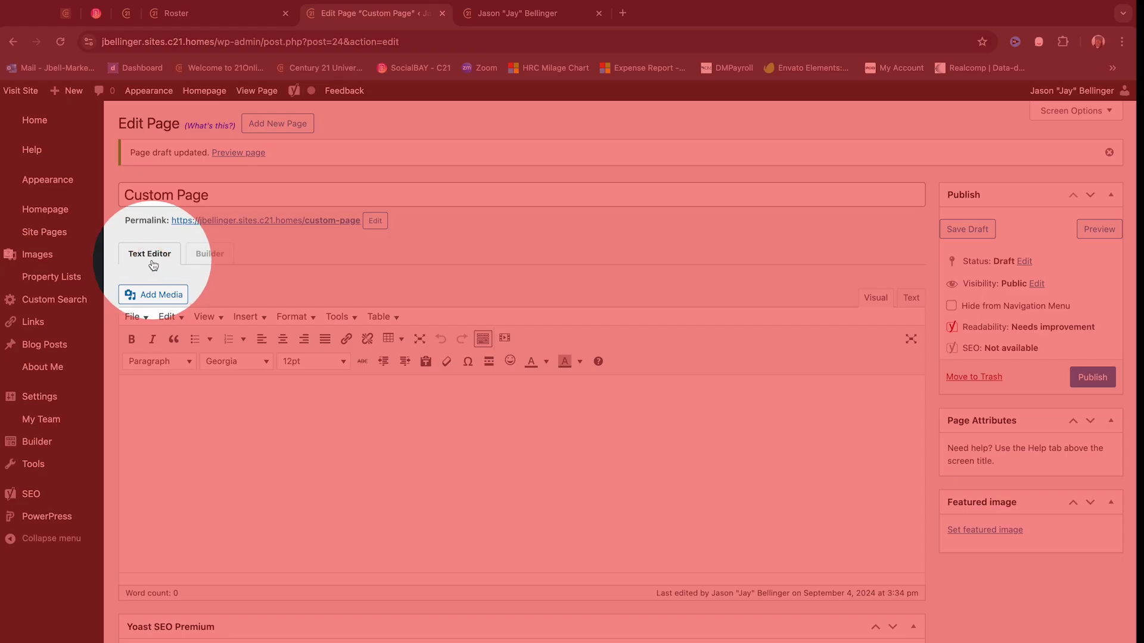
Open the draft page in the Builder and examine the available row column layouts
{"action": "left_click", "coordinate": [214, 262]}
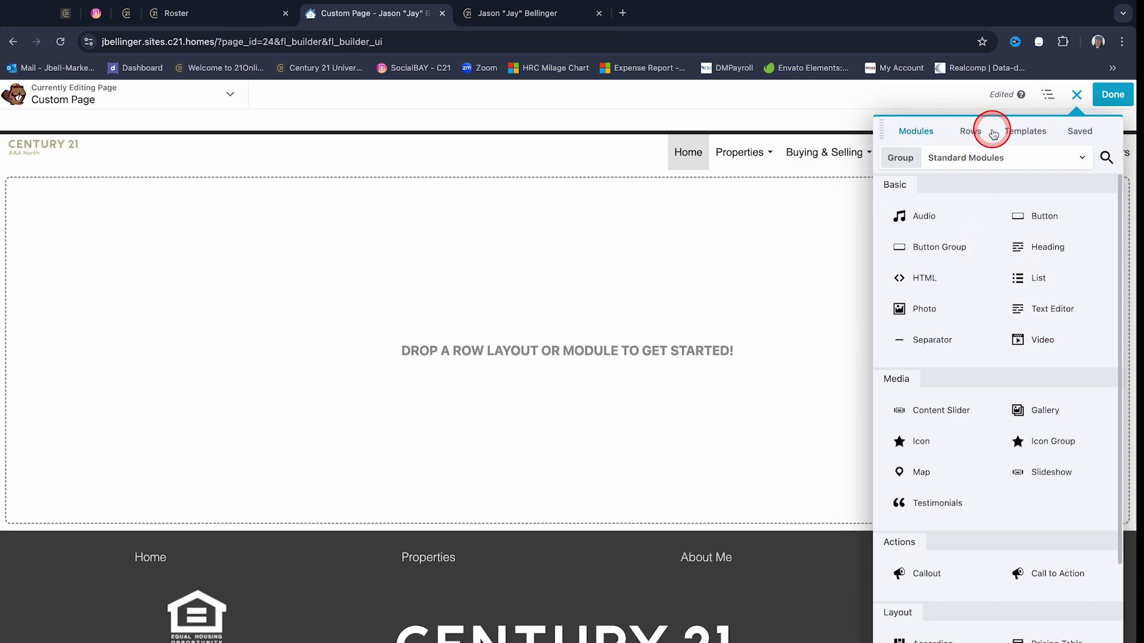
{"action": "left_click", "coordinate": [1077, 96]}
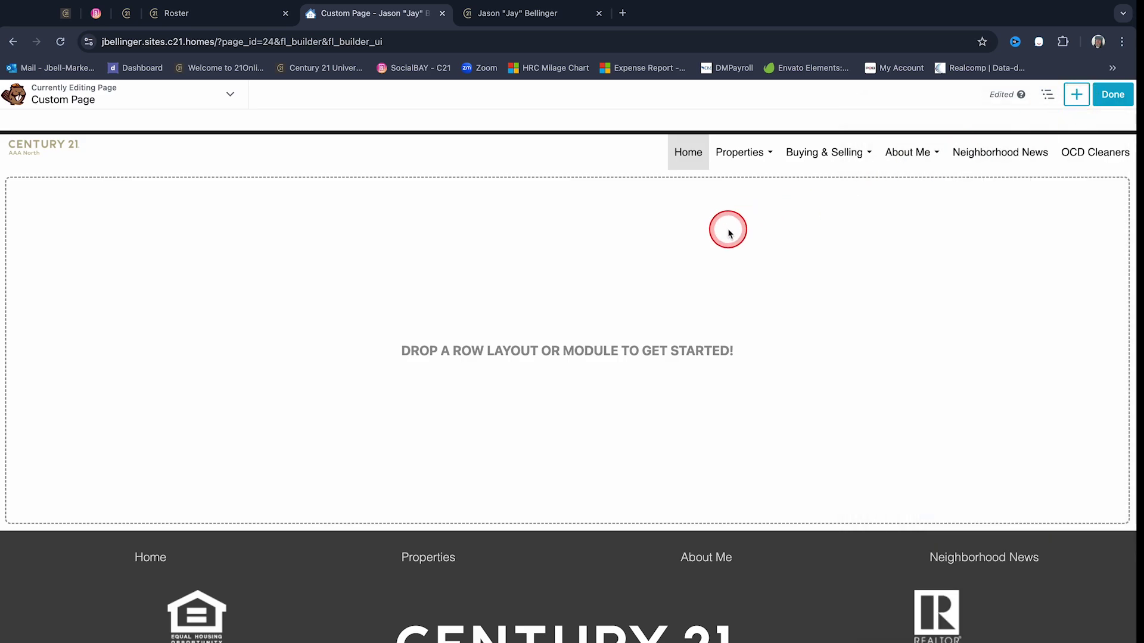
{"action": "left_click", "coordinate": [1082, 99]}
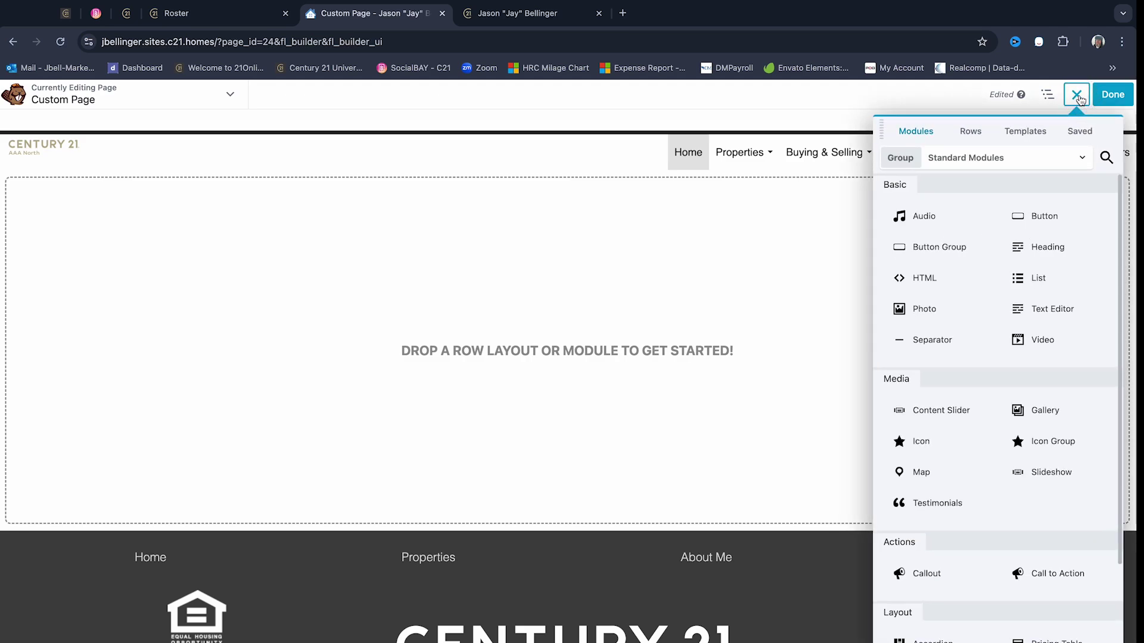
{"action": "left_click", "coordinate": [971, 133]}
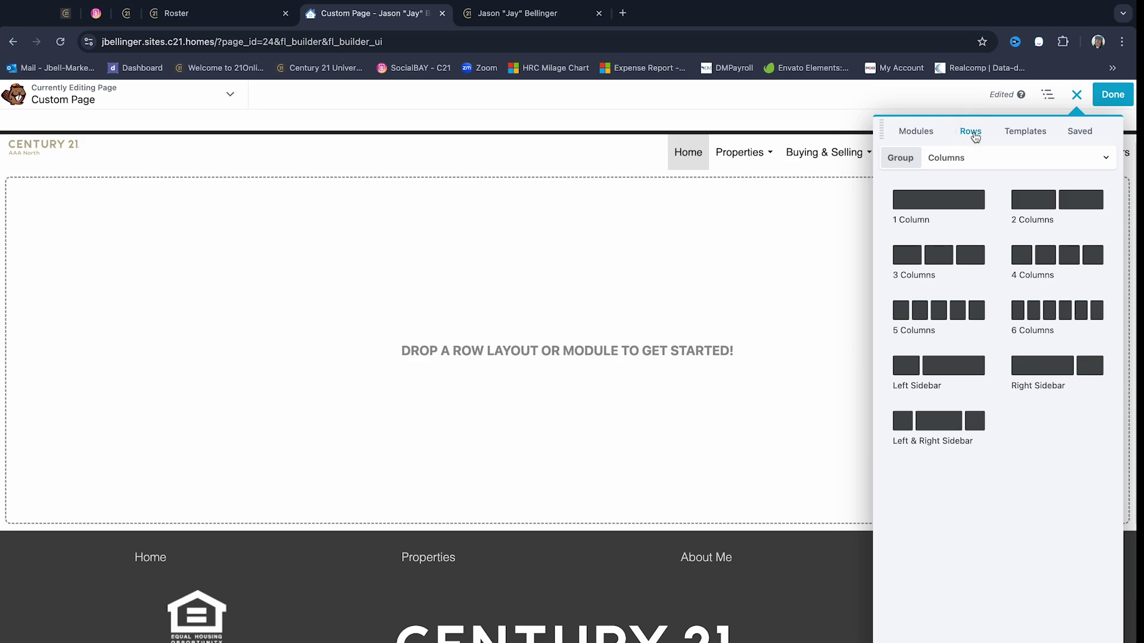
{"action": "left_click", "coordinate": [971, 134]}
{"action": "left_click", "coordinate": [927, 217]}
{"action": "left_click", "coordinate": [1033, 222]}
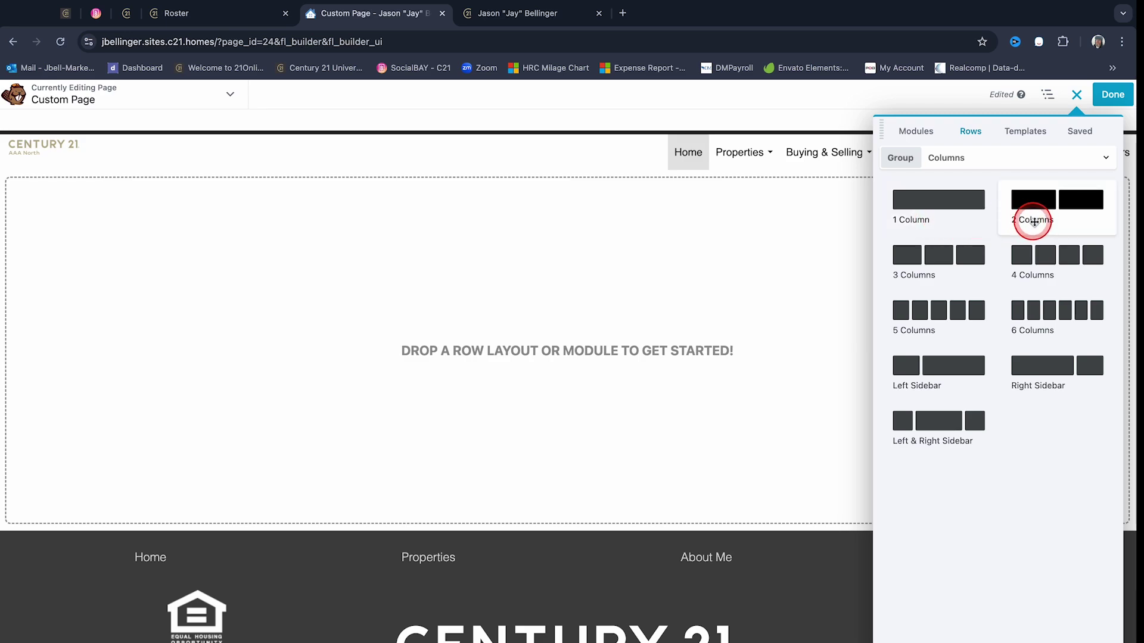
{"action": "left_click", "coordinate": [1036, 277]}
{"action": "left_click", "coordinate": [953, 280]}
{"action": "left_click", "coordinate": [1083, 325]}
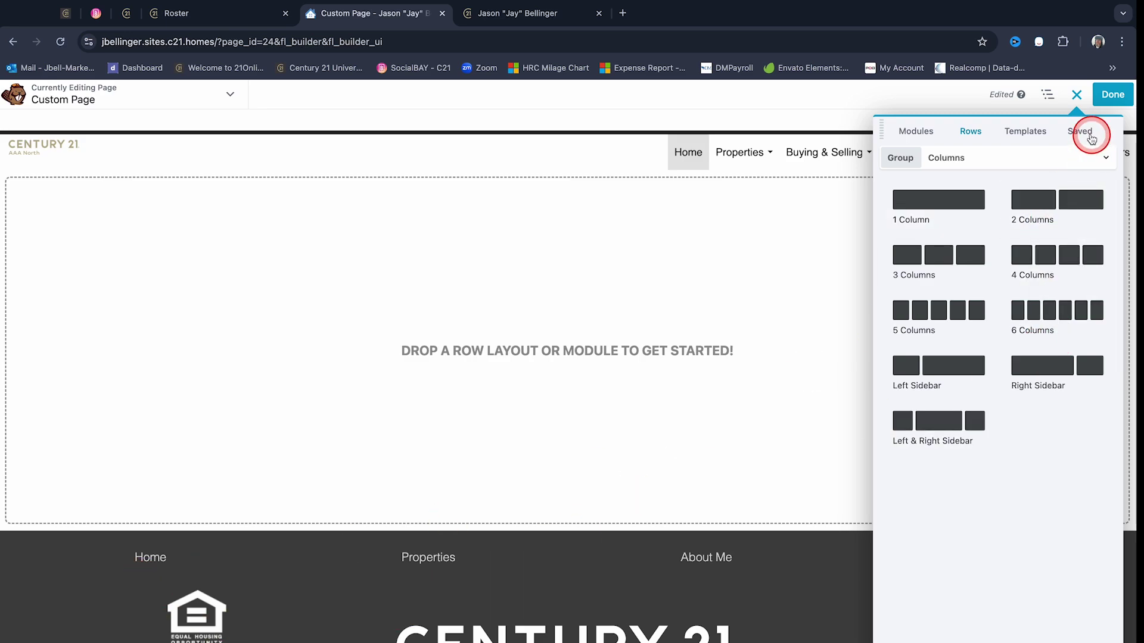
Place a 1 Column row in the empty page layout and close the content library
{"action": "left_click", "coordinate": [1077, 97]}
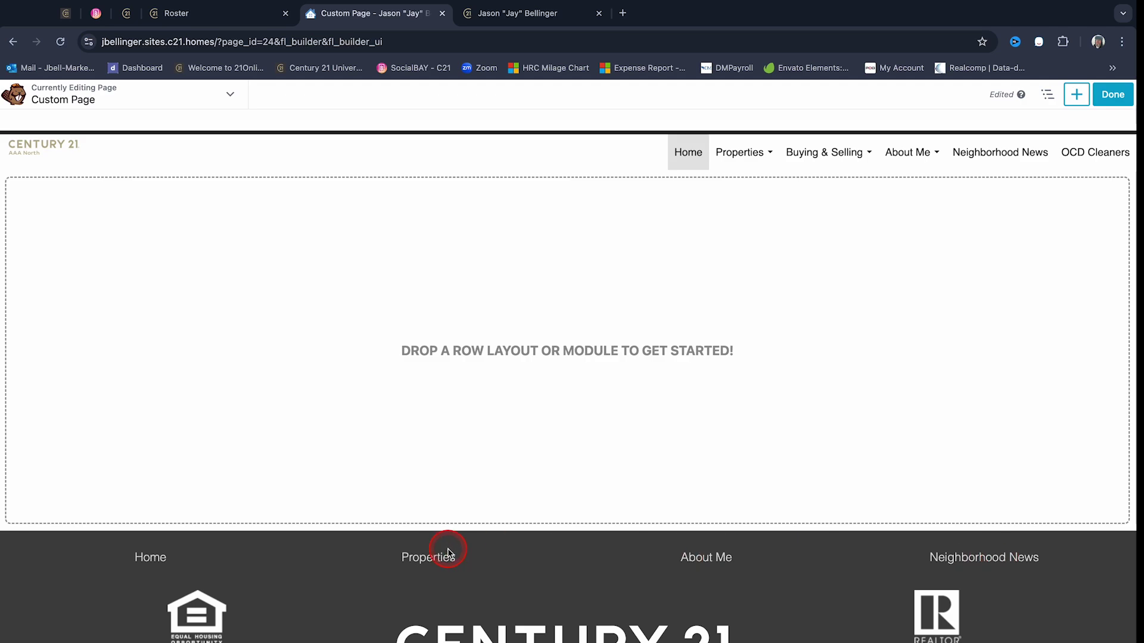
{"action": "scroll", "coordinate": [232, 578], "scroll_direction": "down", "scroll_amount": 3}
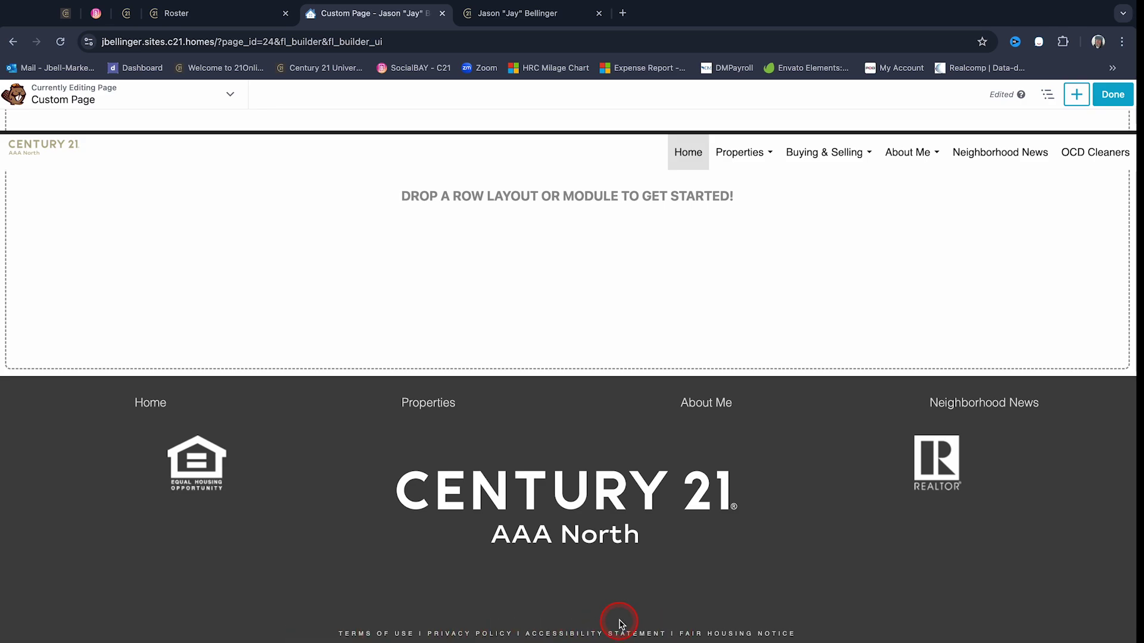
{"action": "scroll", "coordinate": [856, 386], "scroll_direction": "up", "scroll_amount": 3}
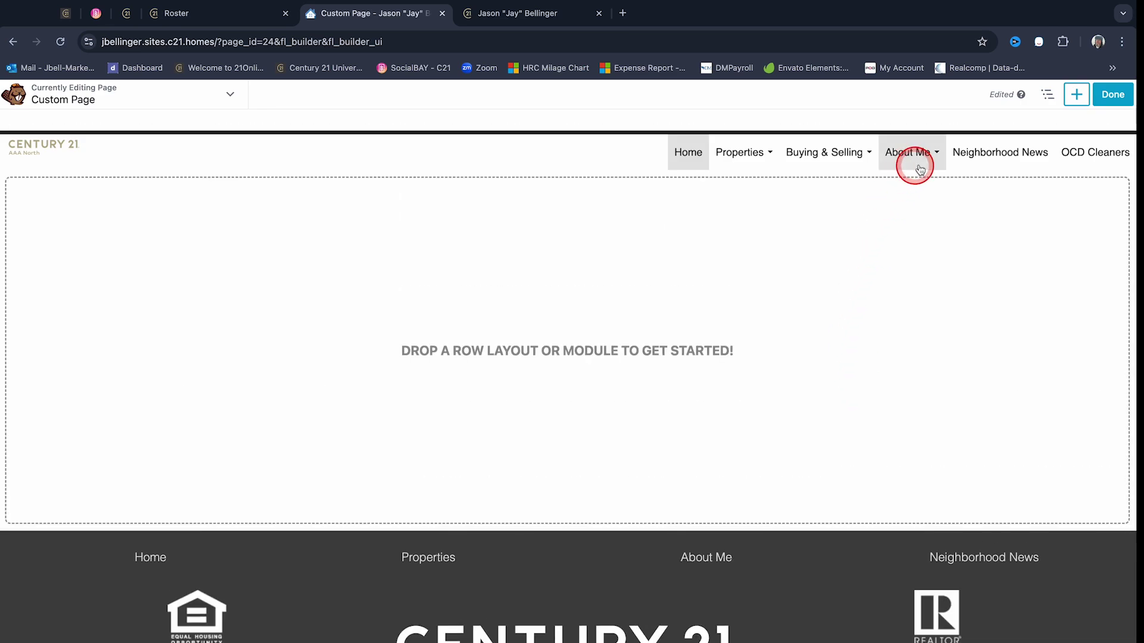
{"action": "left_click", "coordinate": [1076, 94]}
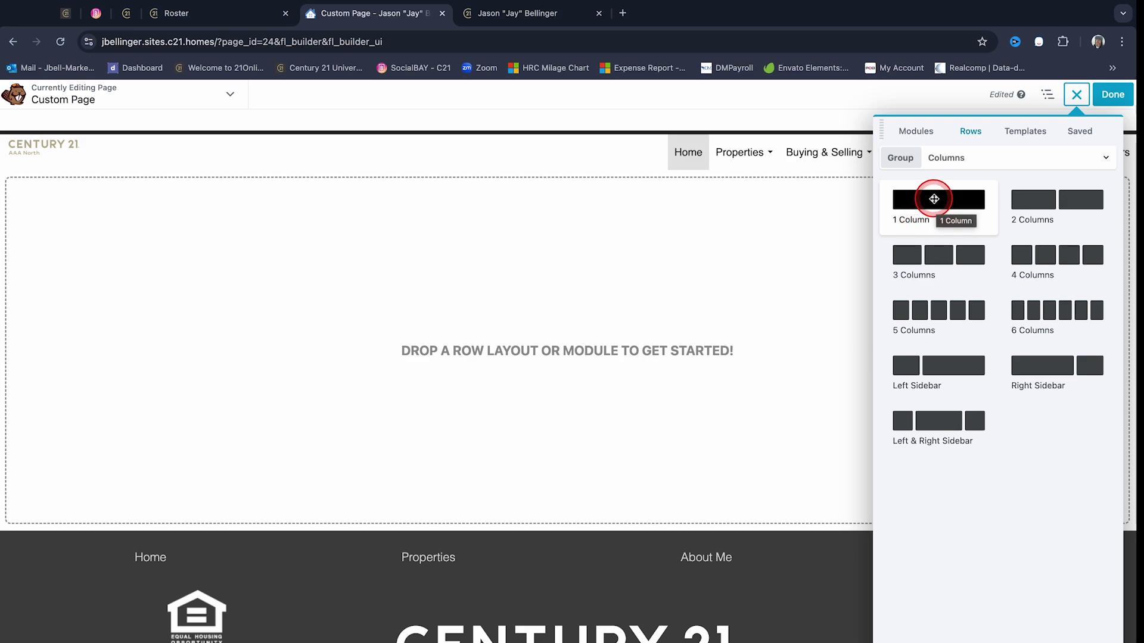
{"action": "left_click_drag", "start_coordinate": [936, 200], "coordinate": [513, 257]}
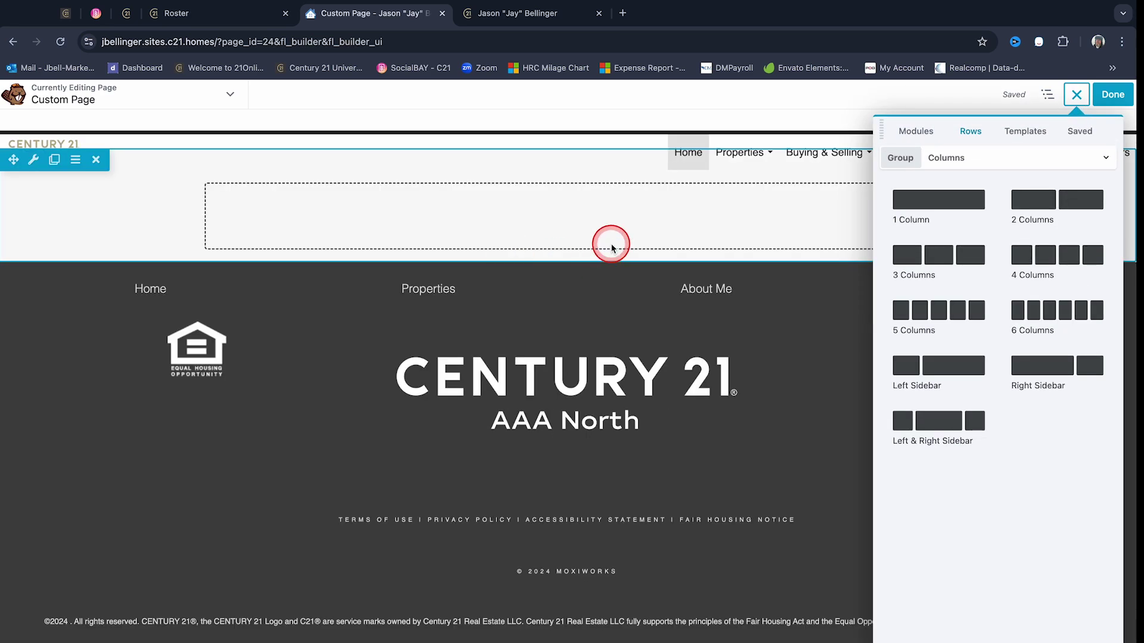
{"action": "mouse_move", "coordinate": [247, 204]}
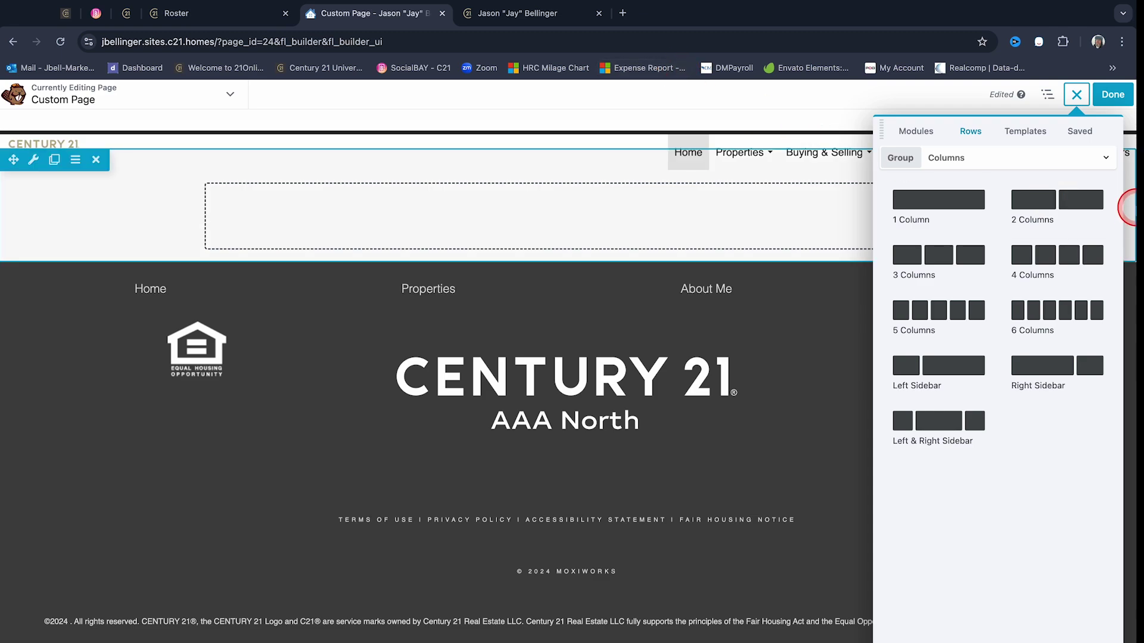
{"action": "left_click", "coordinate": [1086, 92]}
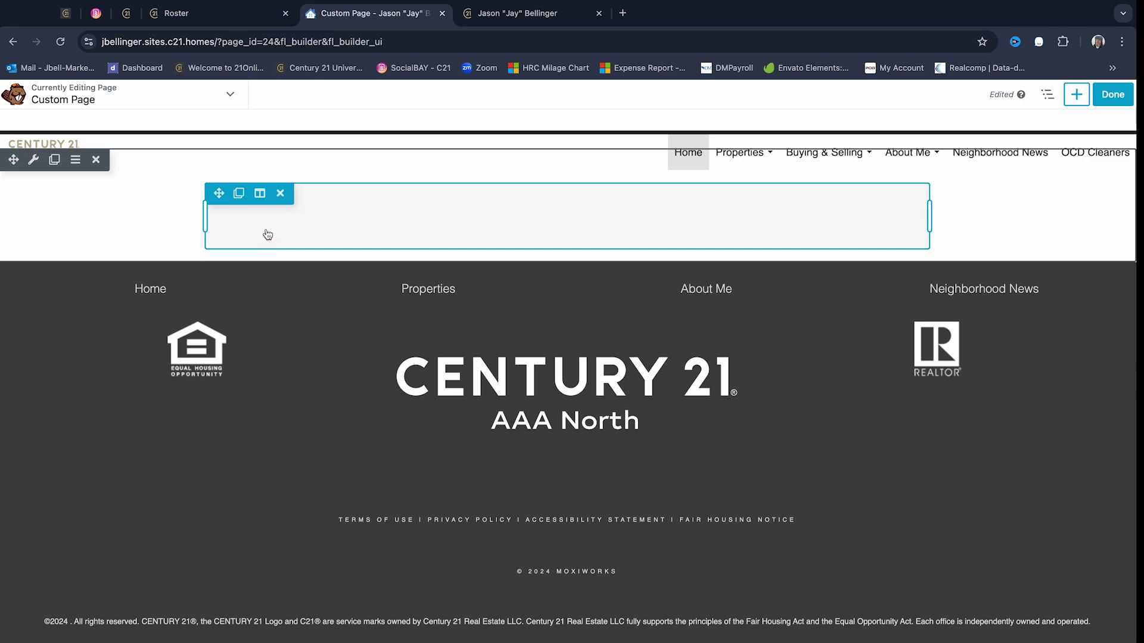
Examine the editing actions offered for the new row and its column, including duplicating and the column settings options
{"action": "left_click", "coordinate": [76, 171]}
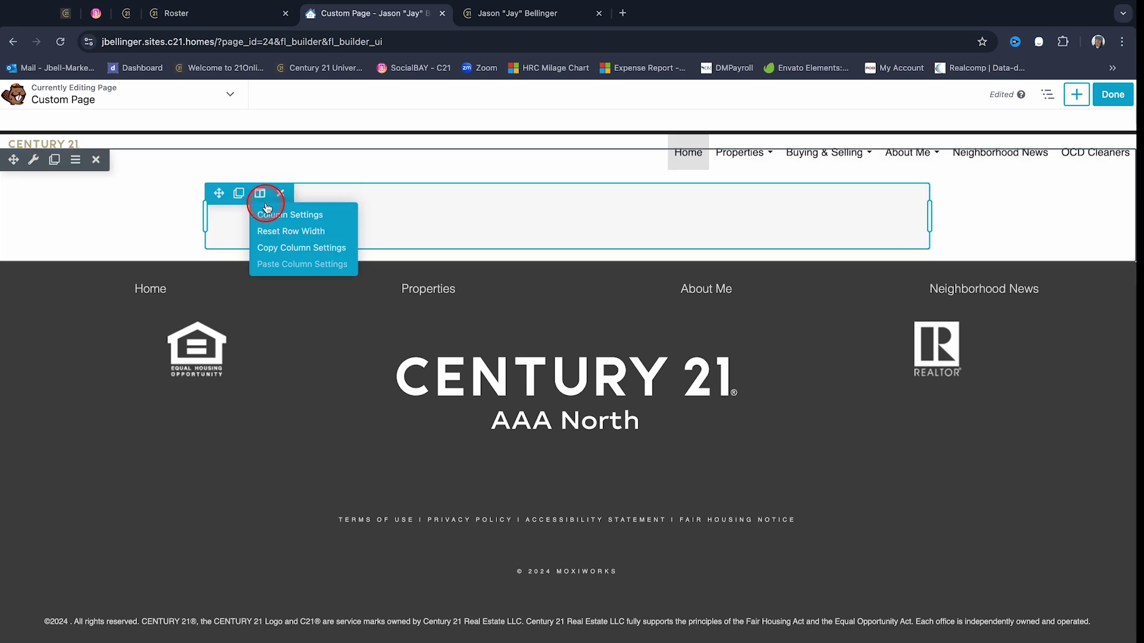
{"action": "left_click", "coordinate": [235, 226]}
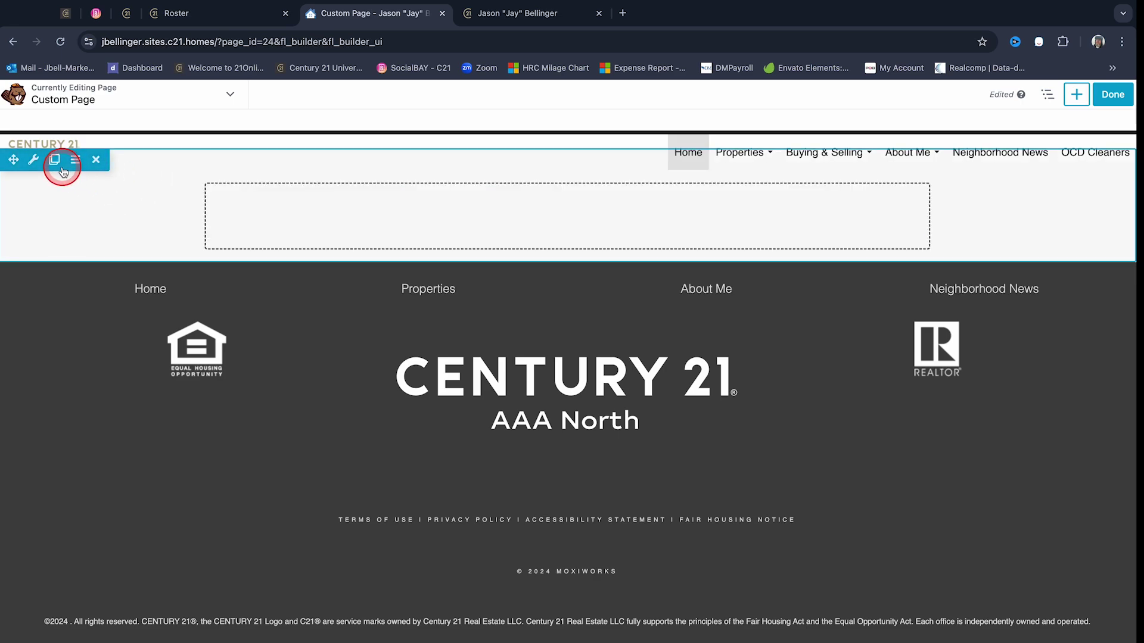
{"action": "mouse_move", "coordinate": [34, 167]}
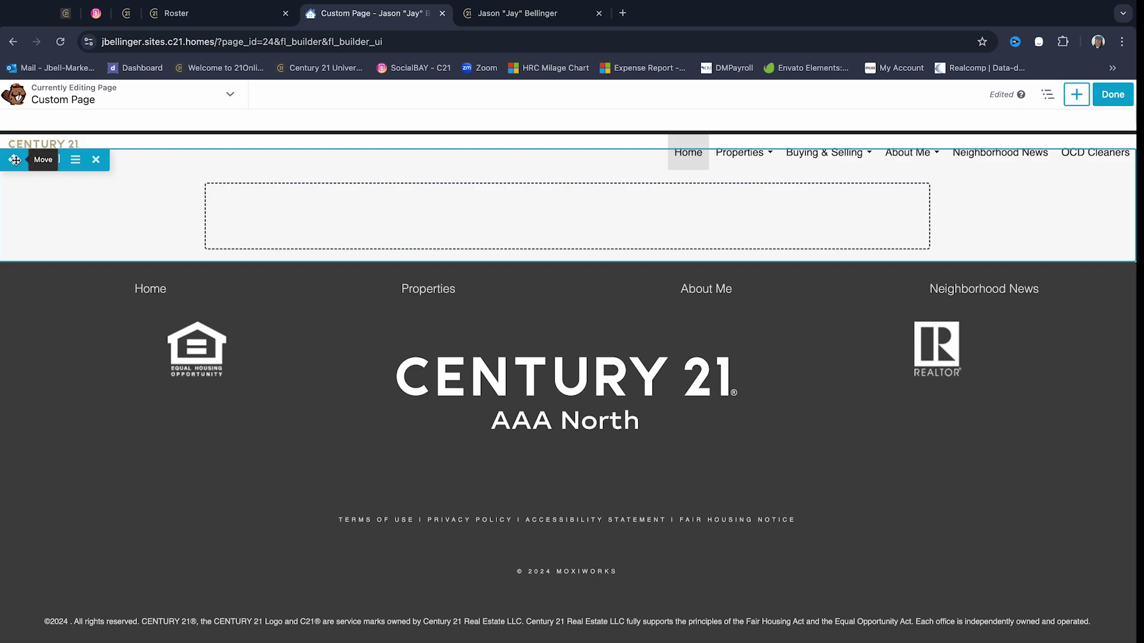
{"action": "left_click", "coordinate": [54, 162]}
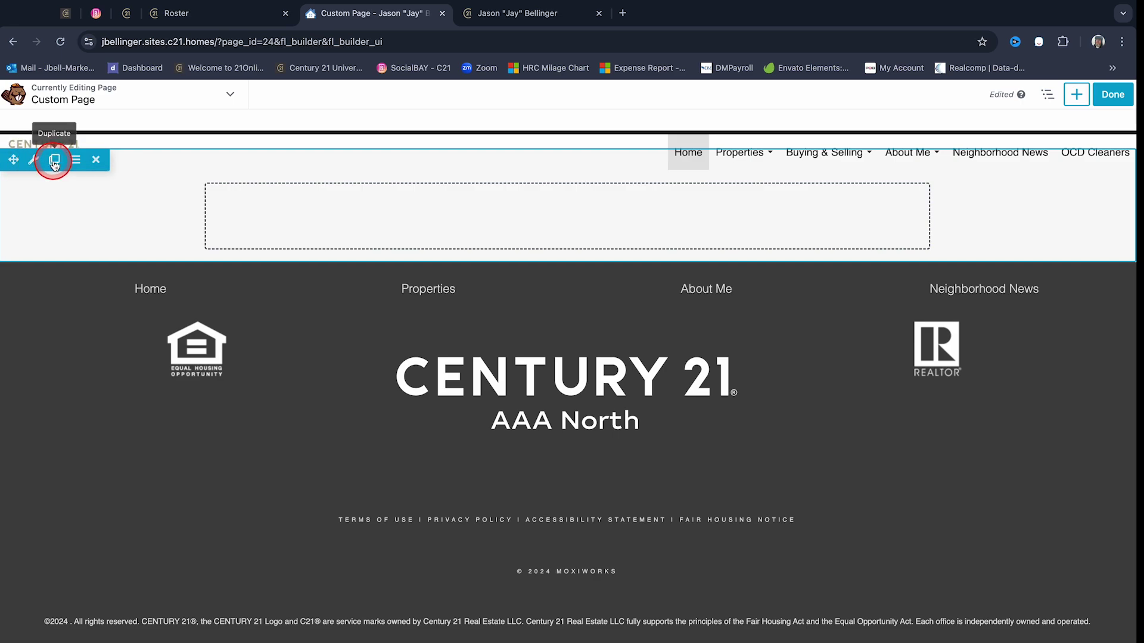
{"action": "left_click", "coordinate": [75, 162]}
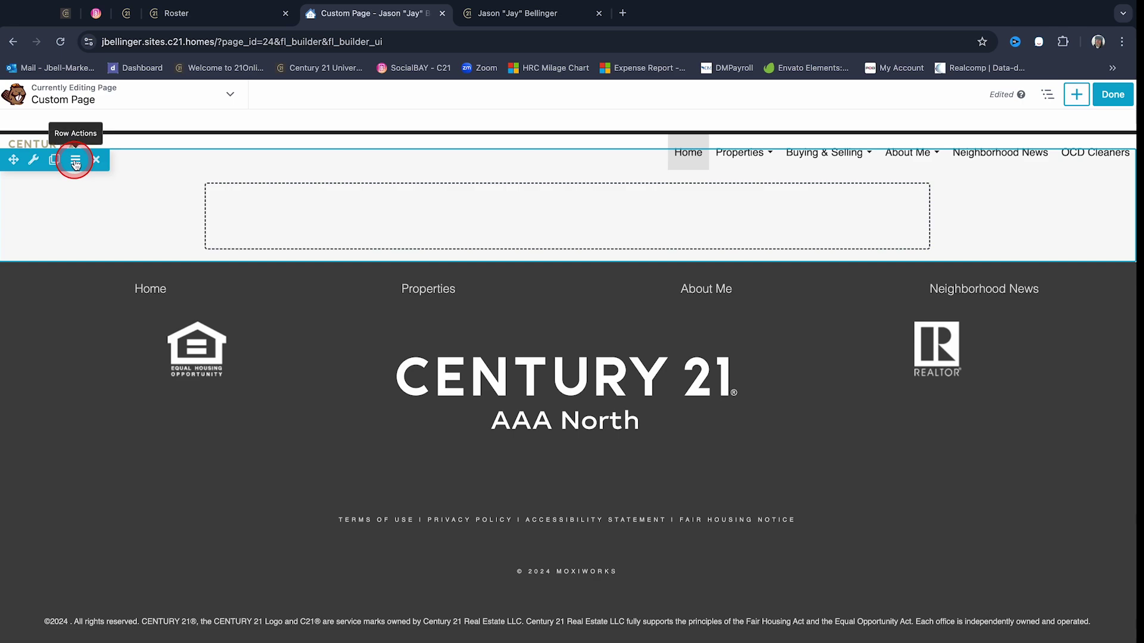
{"action": "left_click", "coordinate": [229, 222]}
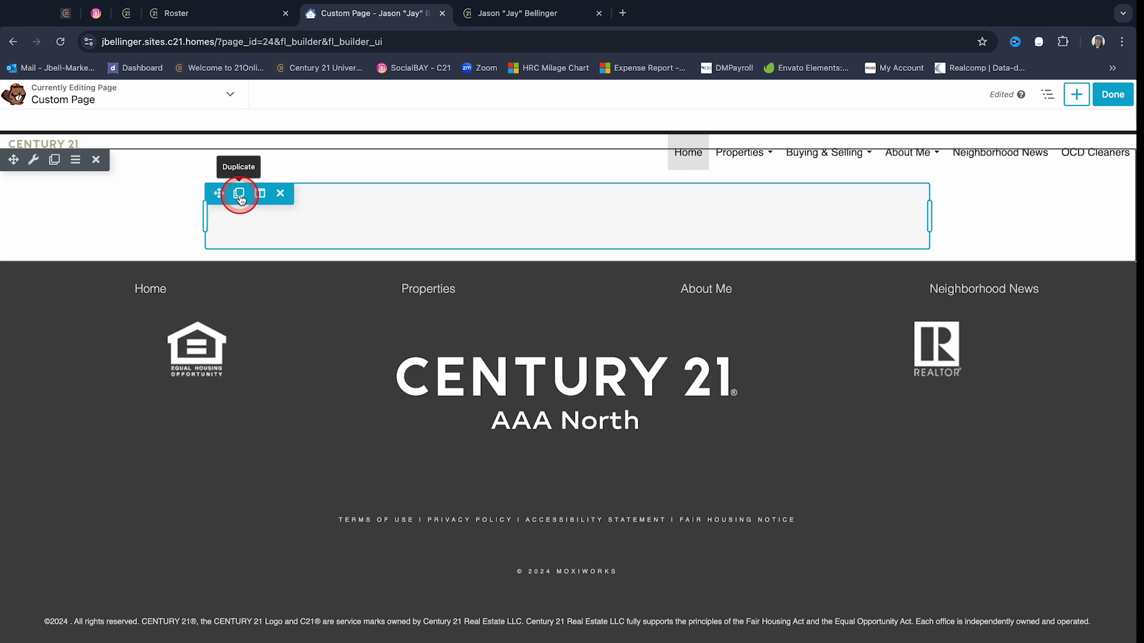
{"action": "mouse_move", "coordinate": [258, 198]}
{"action": "left_click", "coordinate": [280, 219]}
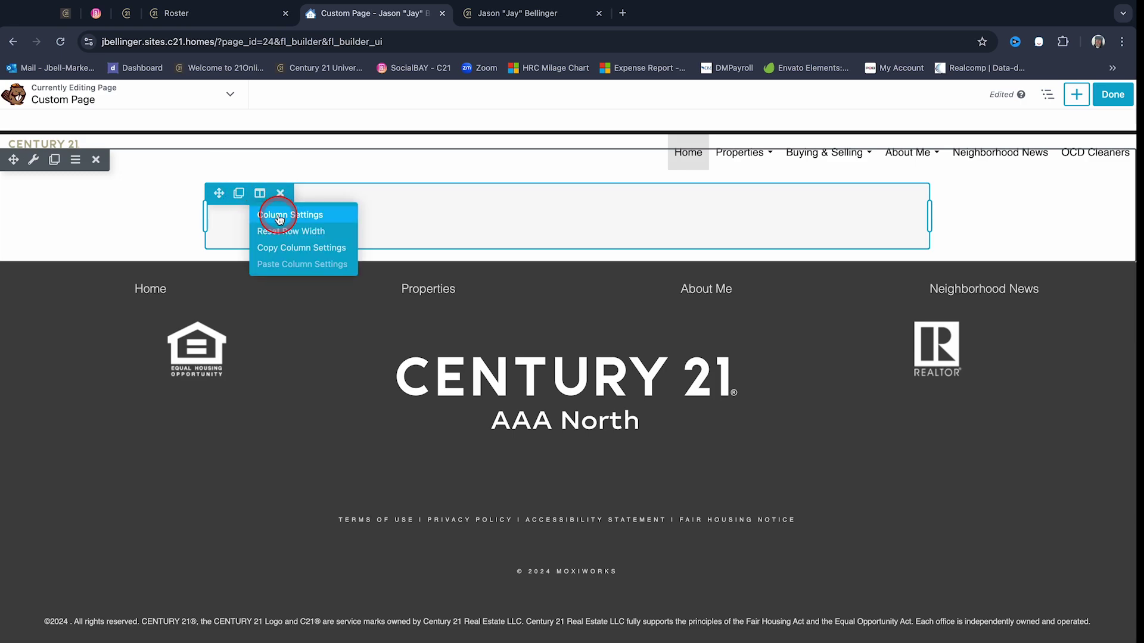